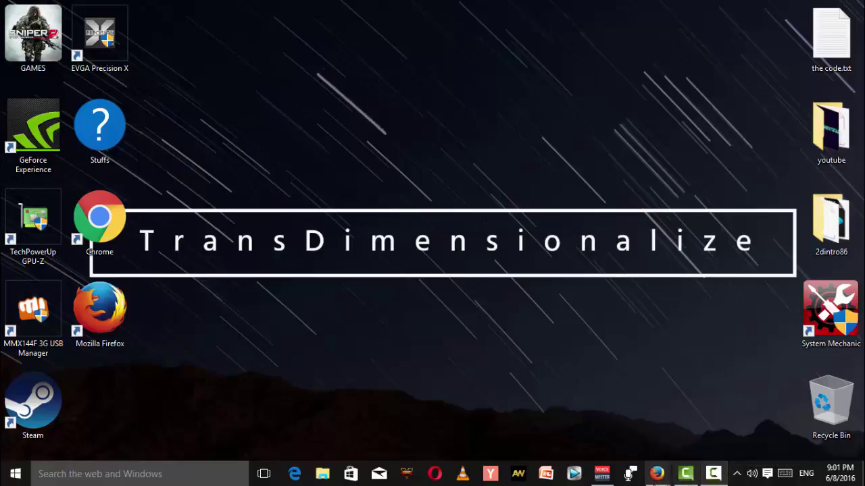
# - Find the Firefox window showing the VB-Audio Virtual Apps page among the taskbar previews
pyautogui.moveTo(655, 477)
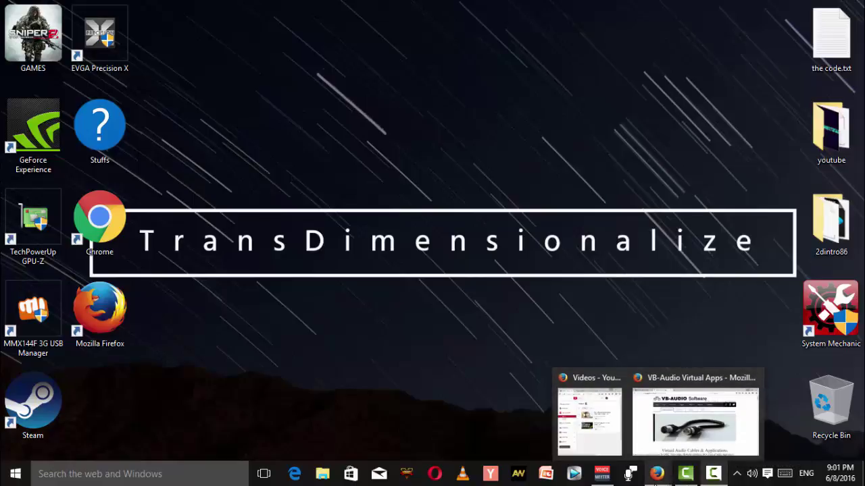
pyautogui.moveTo(614, 449)
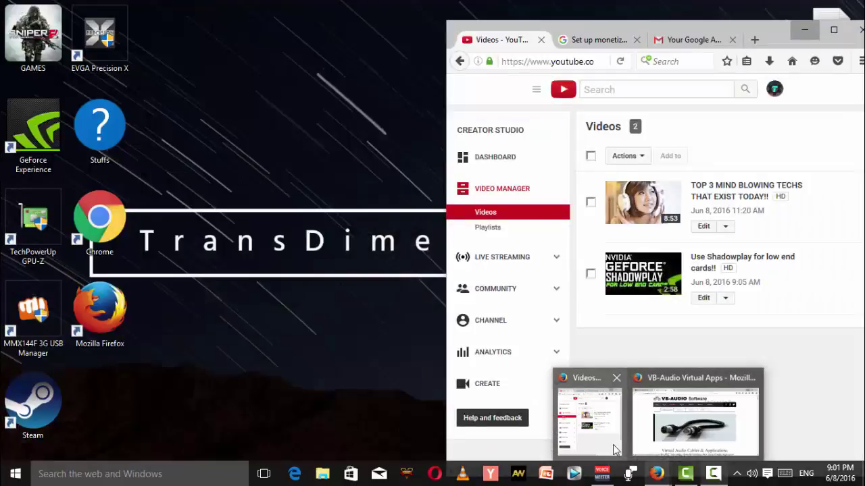
pyautogui.moveTo(685, 419)
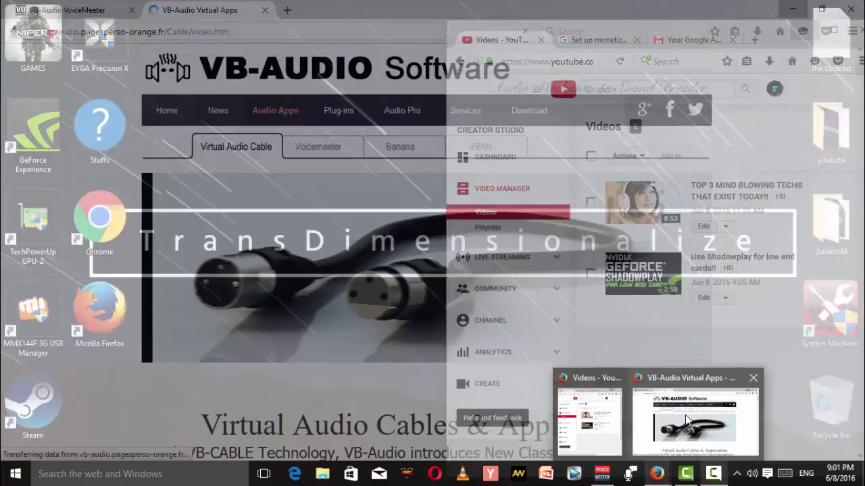
pyautogui.moveTo(587, 429)
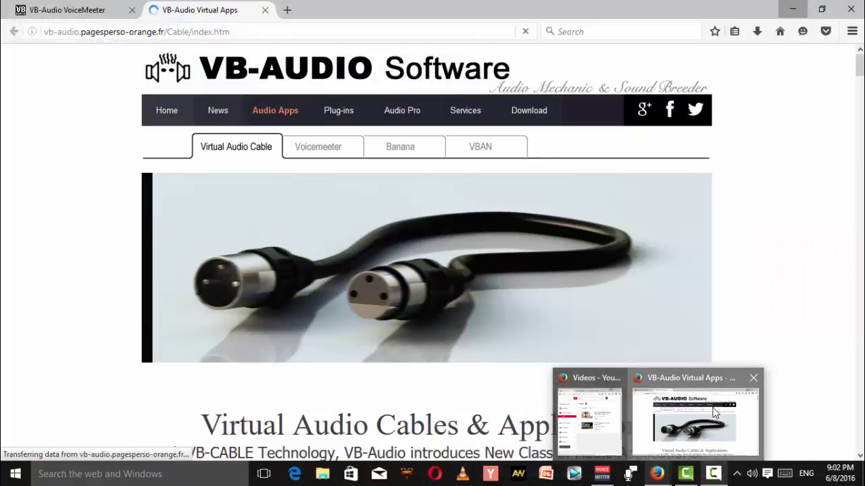
# - Bring the VB-Audio window forward and switch to the VB-Audio VoiceMeeter tab
pyautogui.click(717, 414)
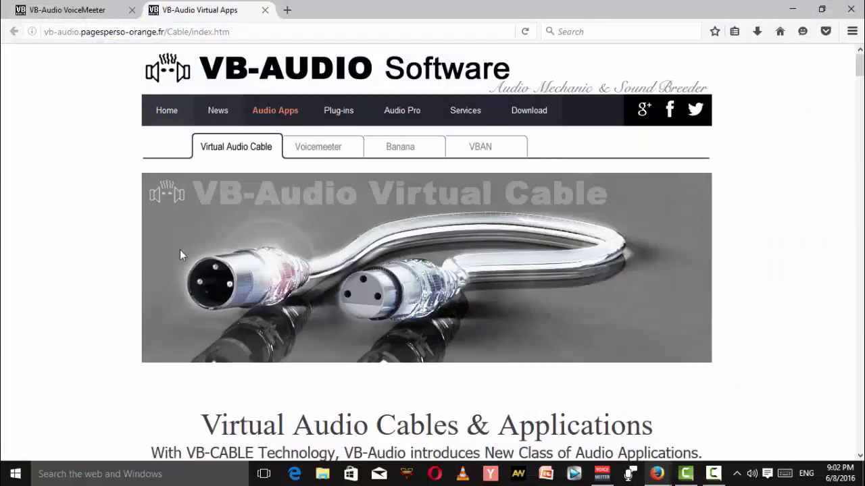
pyautogui.click(76, 14)
pyautogui.scroll(3, 268, 219)
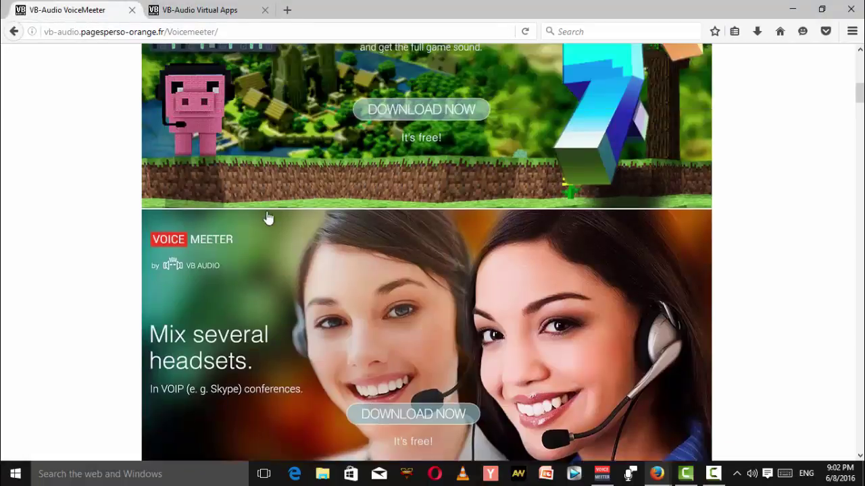
pyautogui.scroll(10, 270, 215)
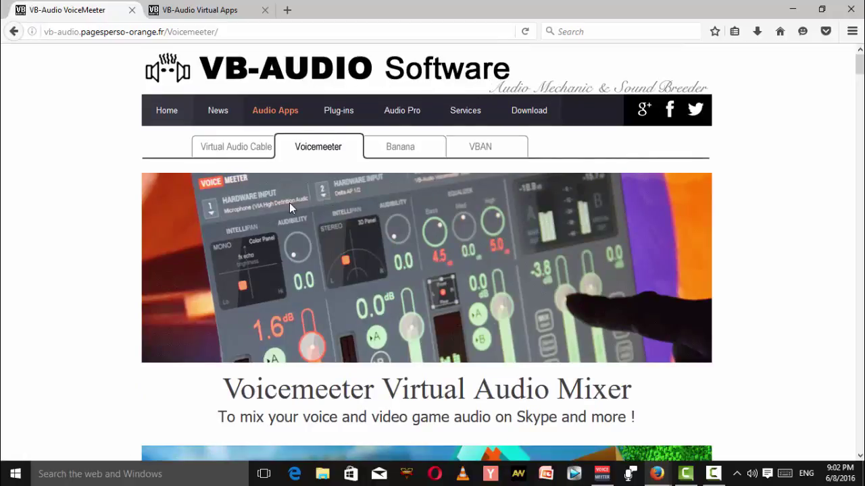
pyautogui.scroll(-2, 325, 170)
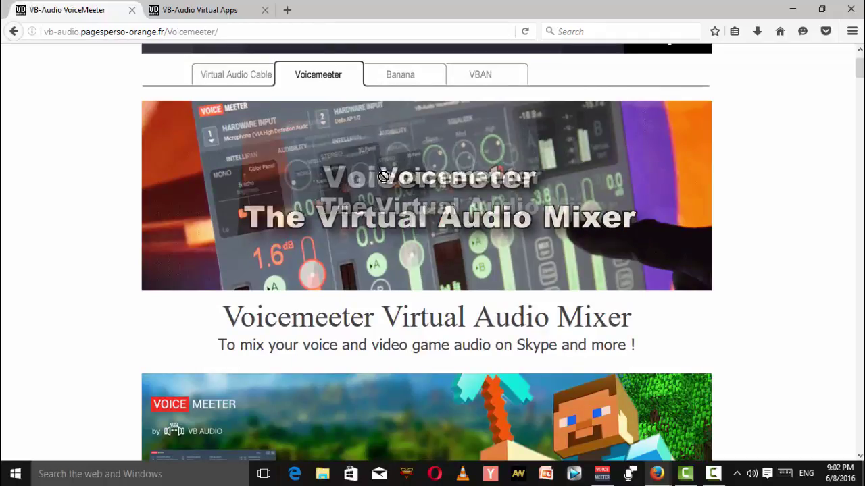
pyautogui.scroll(2, 313, 94)
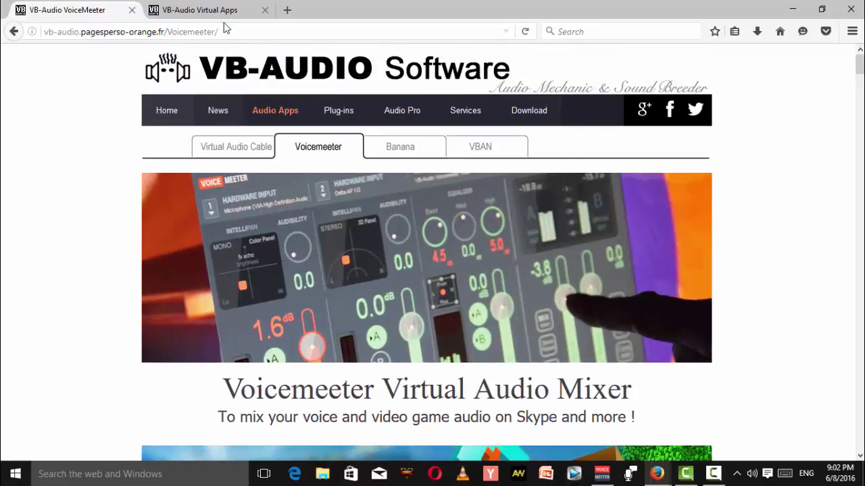
# - Select the Voicemeeter page's full address in the address bar
pyautogui.click(236, 31)
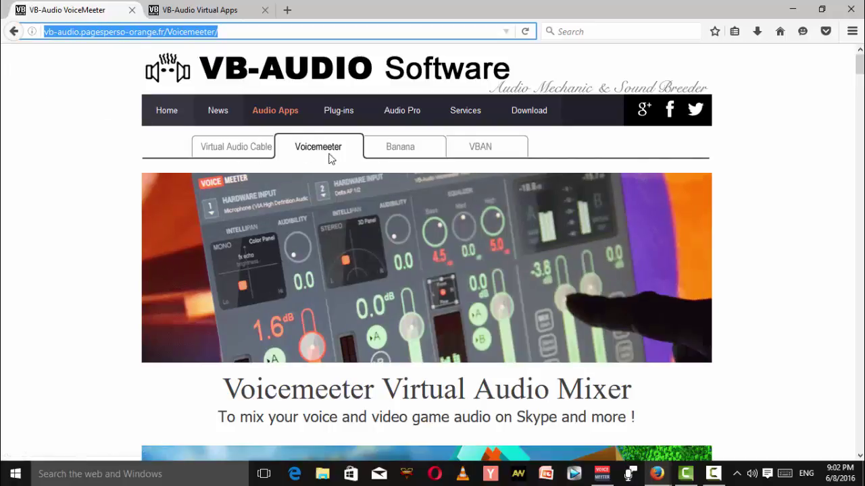
pyautogui.scroll(-6, 389, 221)
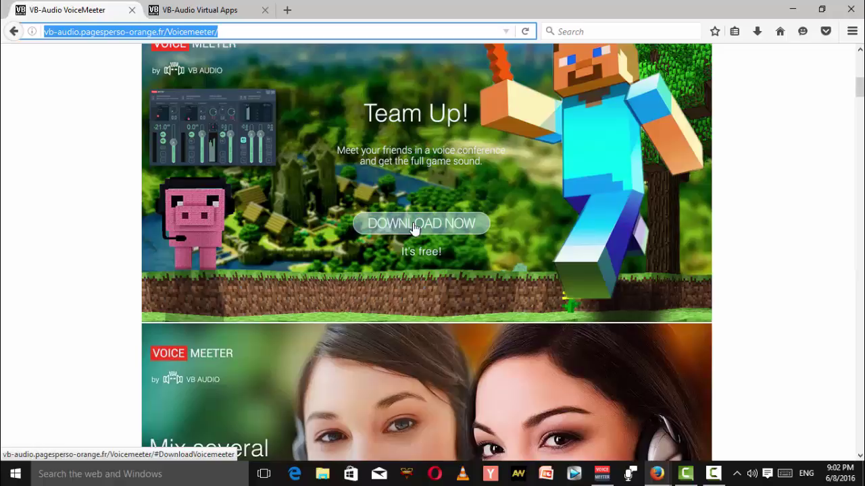
pyautogui.scroll(2, 446, 233)
pyautogui.scroll(10, 383, 290)
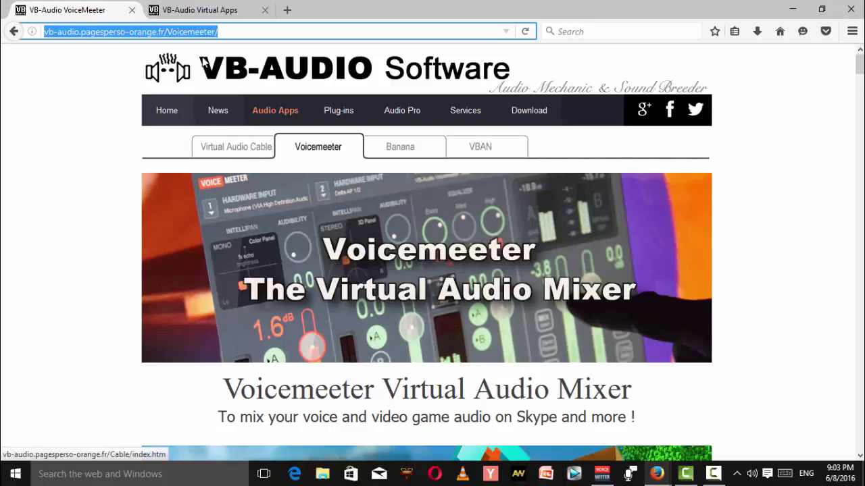
pyautogui.click(190, 9)
pyautogui.scroll(-1, 324, 267)
pyautogui.scroll(-1, 324, 263)
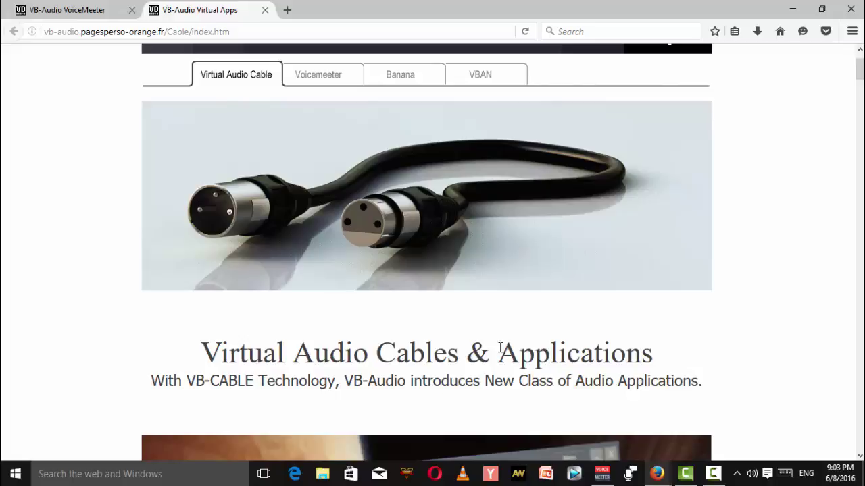
pyautogui.scroll(-5, 500, 348)
pyautogui.scroll(-1, 478, 339)
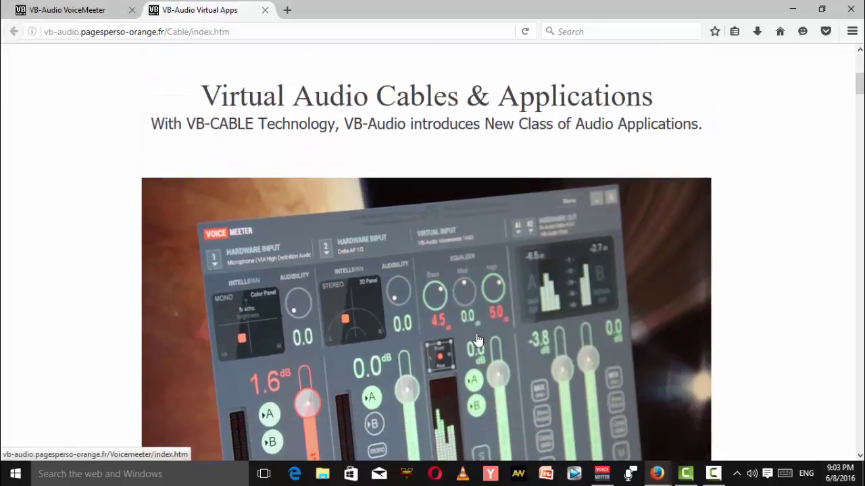
pyautogui.scroll(-10, 477, 339)
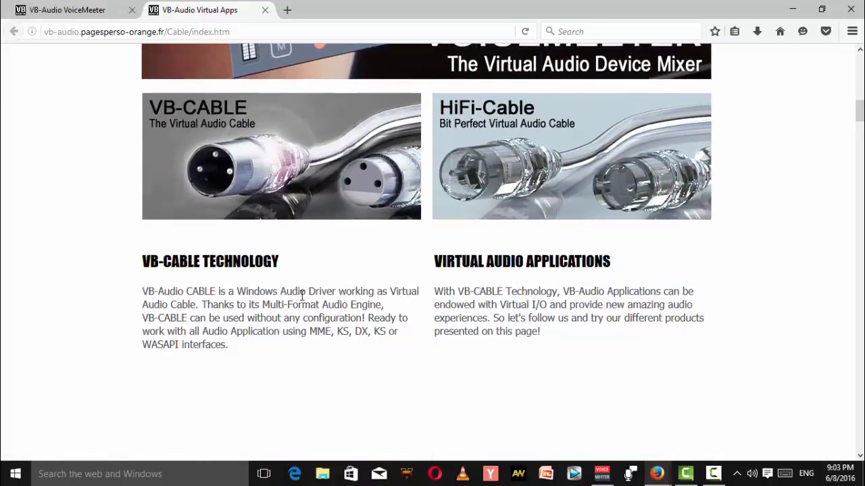
pyautogui.scroll(-15, 302, 295)
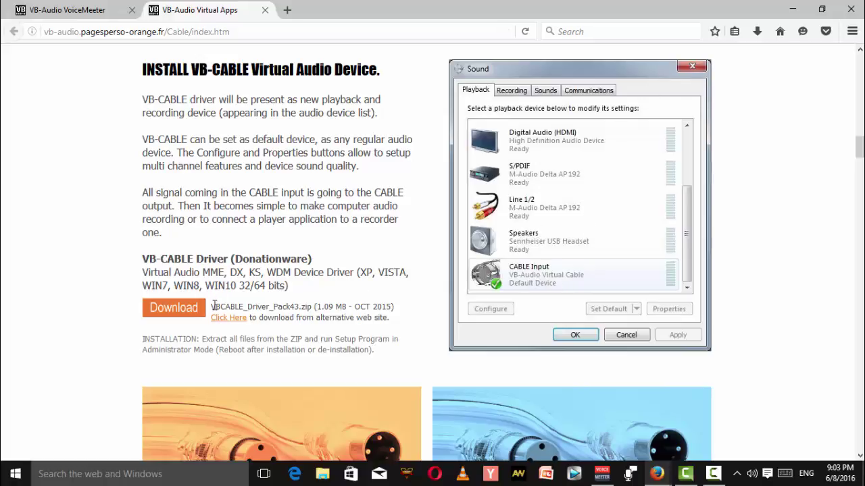
pyautogui.scroll(-5, 222, 327)
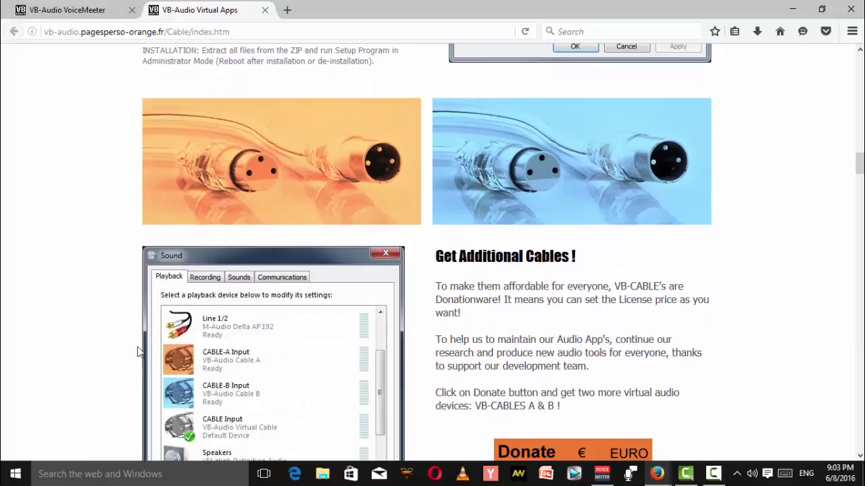
pyautogui.scroll(5, 142, 348)
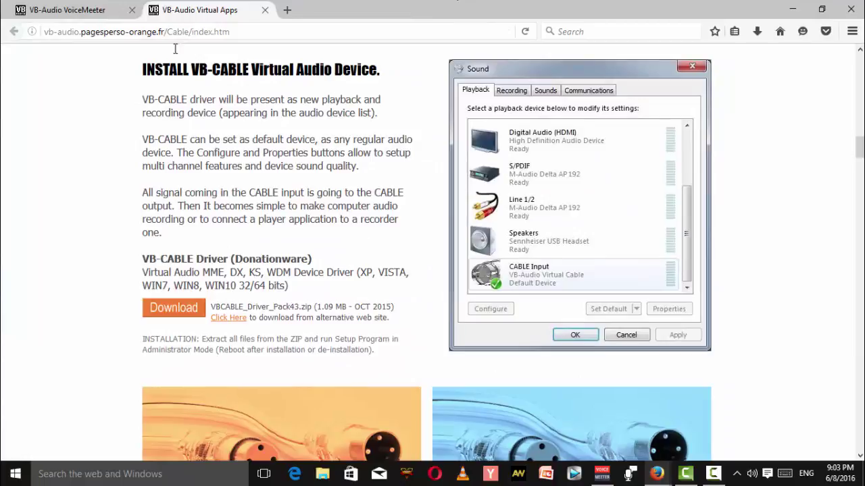
pyautogui.hotkey('ctrl', 'Tab')
pyautogui.click(200, 11)
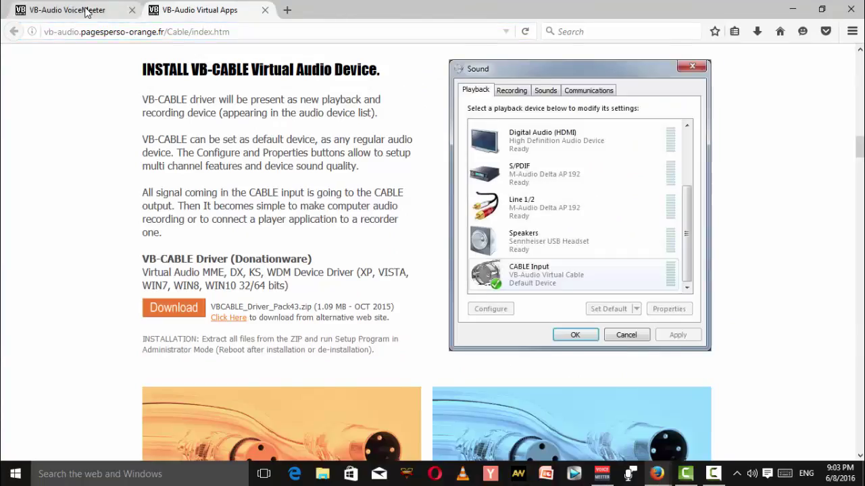
pyautogui.hotkey('ctrl', 'Tab')
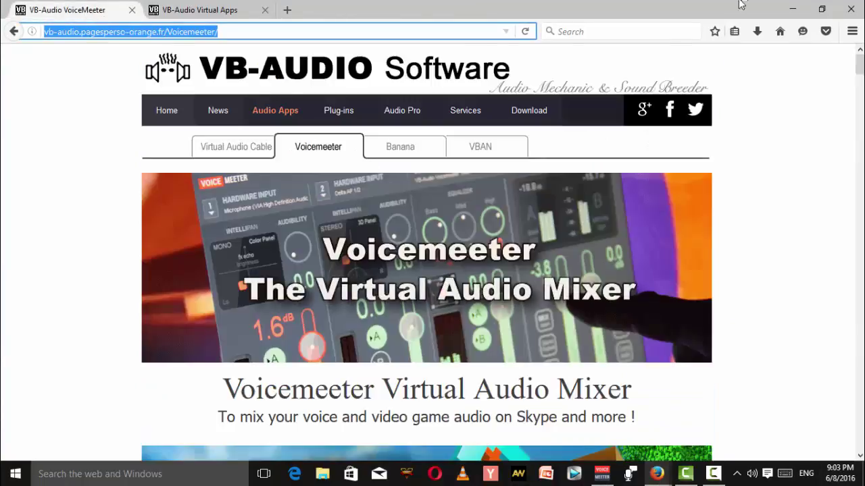
# - Minimise Firefox and refresh the Windows desktop
pyautogui.click(791, 11)
pyautogui.rightClick(451, 173)
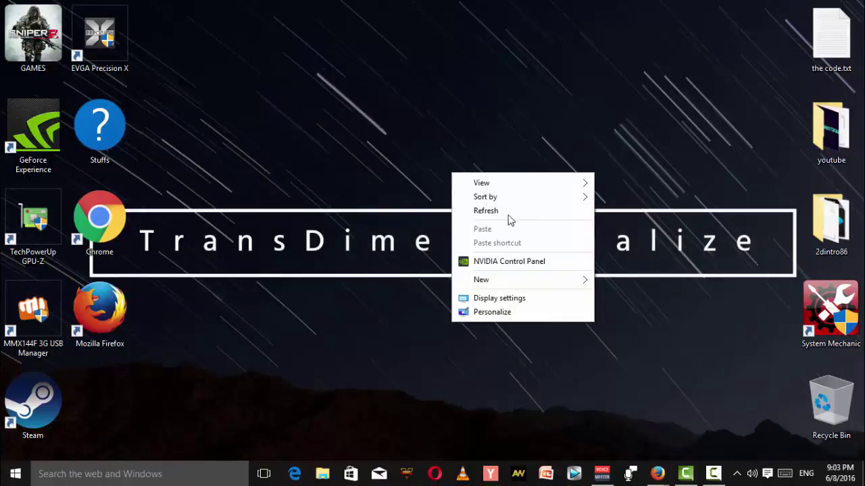
pyautogui.click(507, 212)
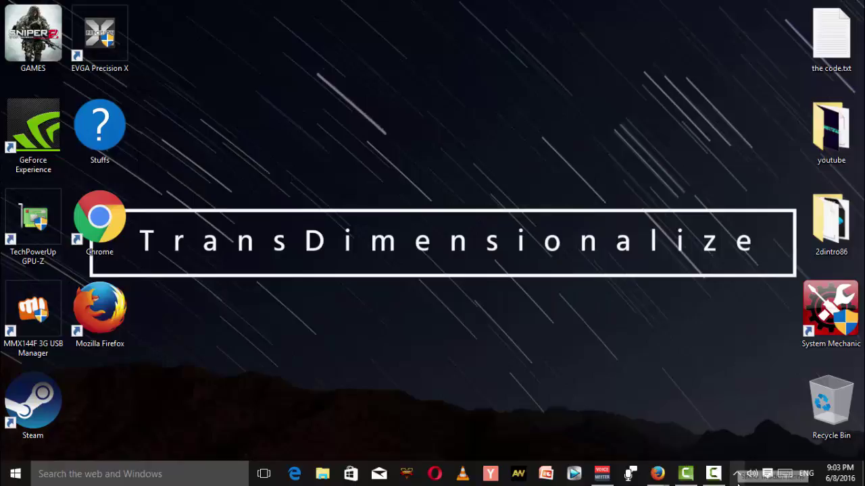
# - Bring up the sound device options menu from the taskbar speaker icon
pyautogui.click(737, 474)
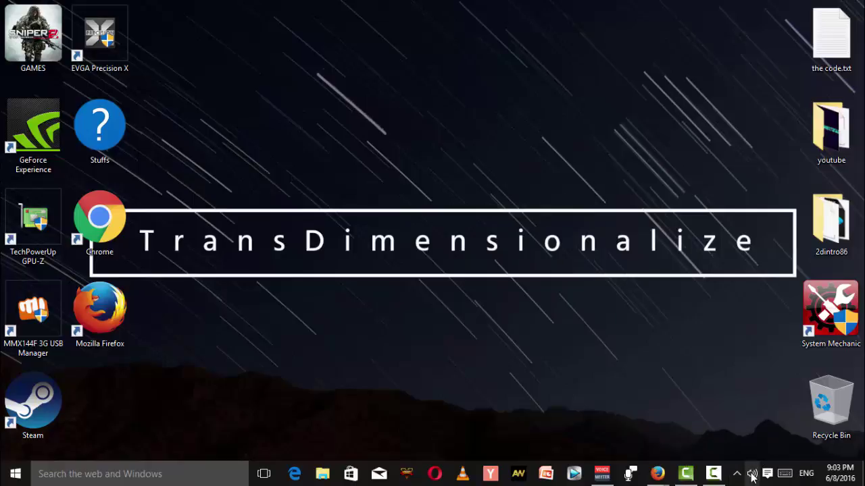
pyautogui.click(752, 476)
pyautogui.rightClick(752, 475)
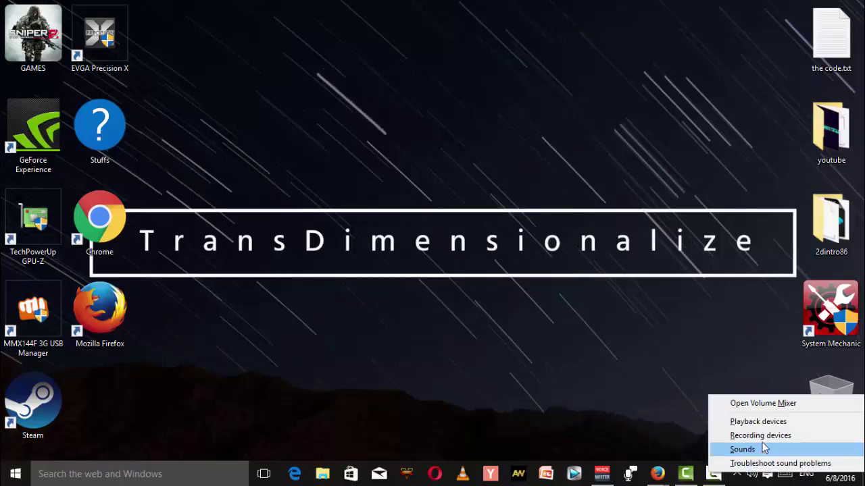
pyautogui.click(751, 477)
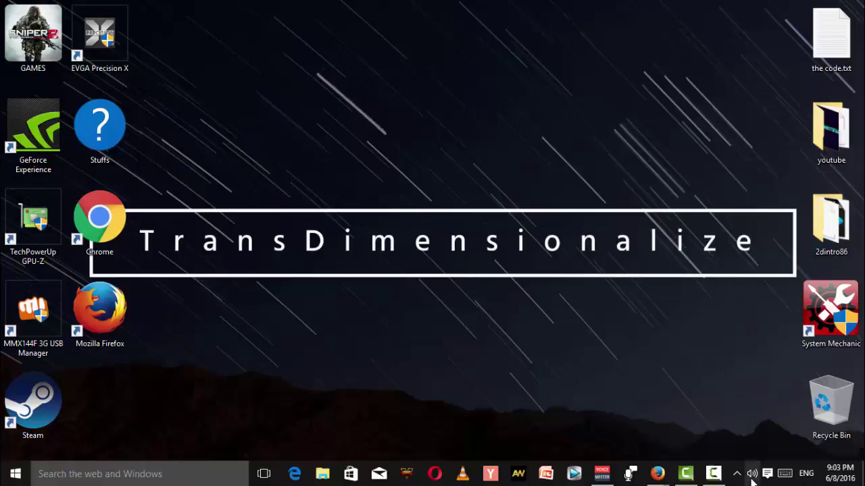
pyautogui.rightClick(752, 475)
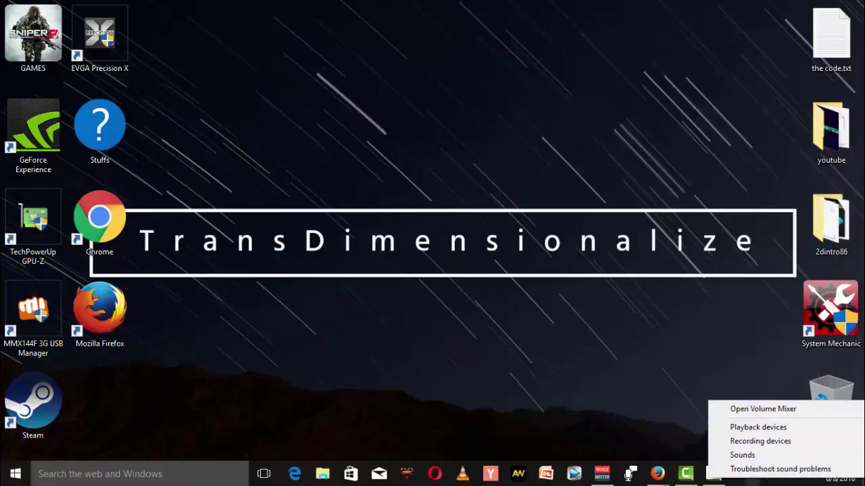
pyautogui.click(752, 476)
pyautogui.click(752, 475)
pyautogui.click(750, 476)
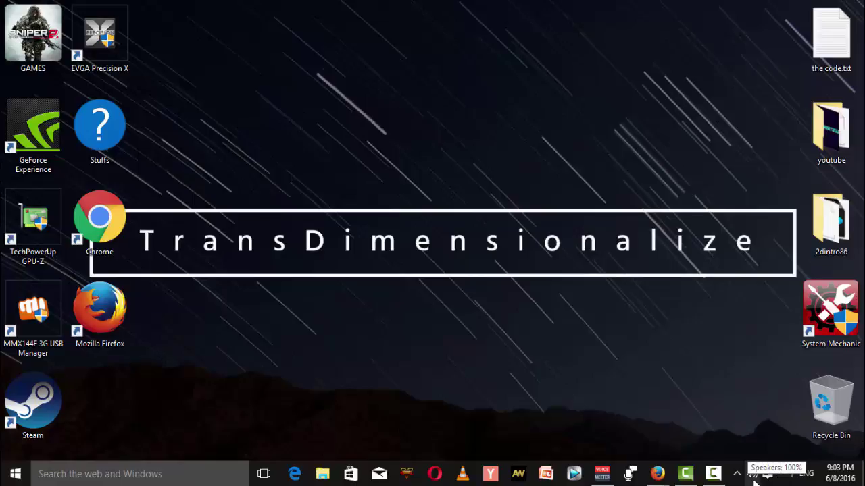
pyautogui.rightClick(753, 477)
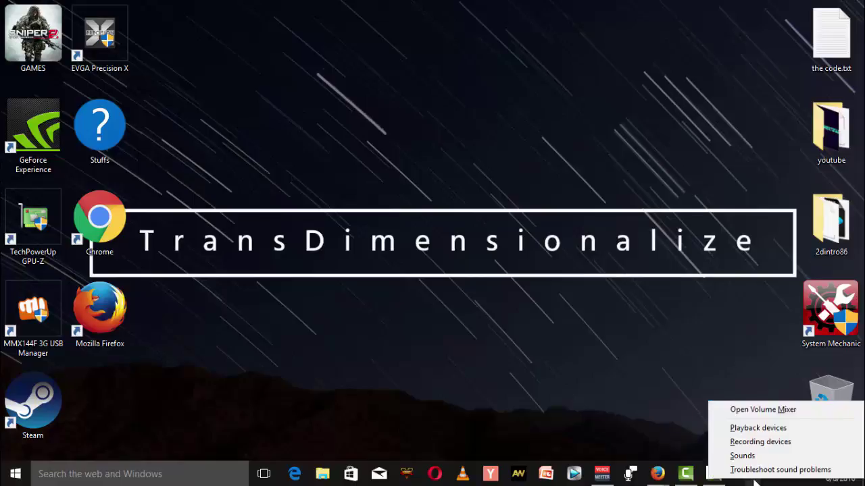
# - Open Recording devices and inspect the Microphone and VoiceMeeter Output entries
pyautogui.click(759, 442)
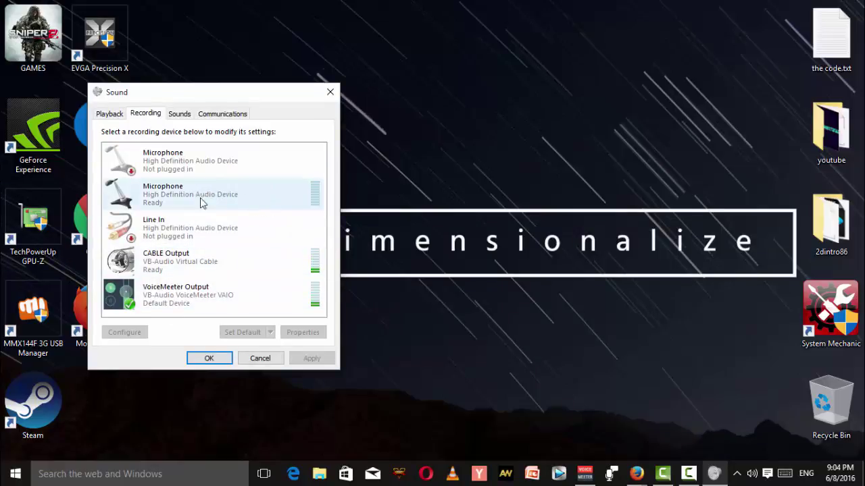
pyautogui.click(258, 196)
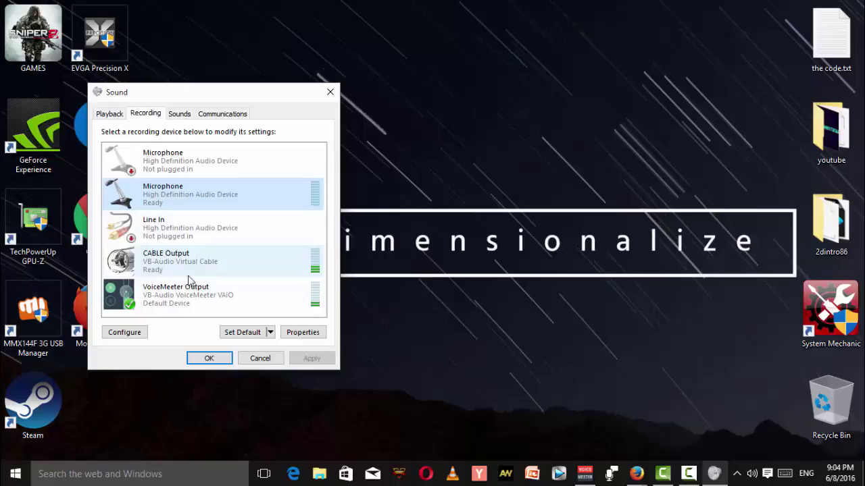
pyautogui.click(263, 294)
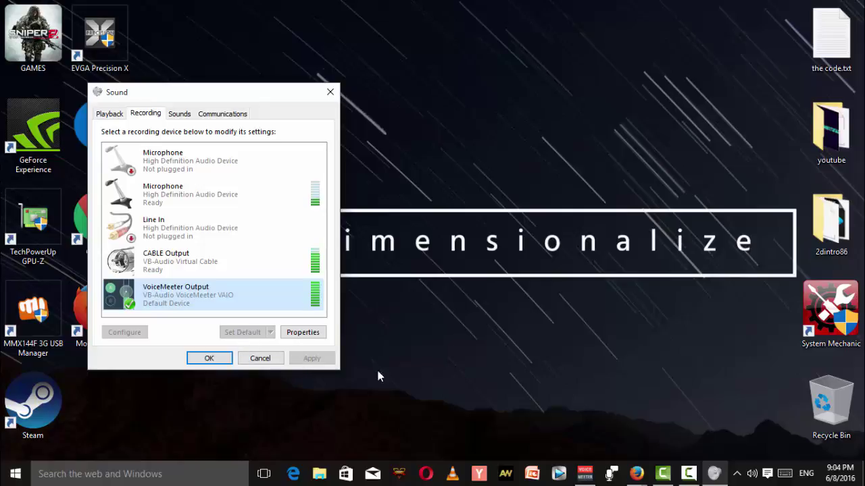
# - Close the Sound dialog and bring up the VoiceMeeter mixer window from the taskbar
pyautogui.click(330, 91)
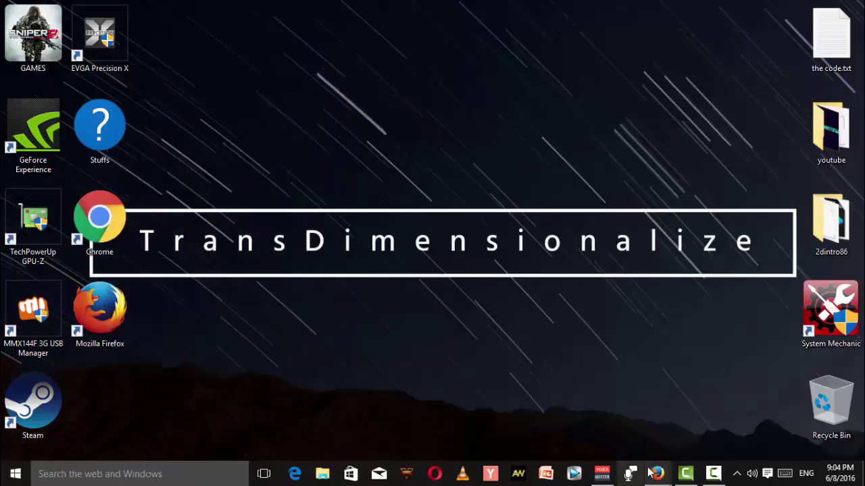
pyautogui.moveTo(650, 473)
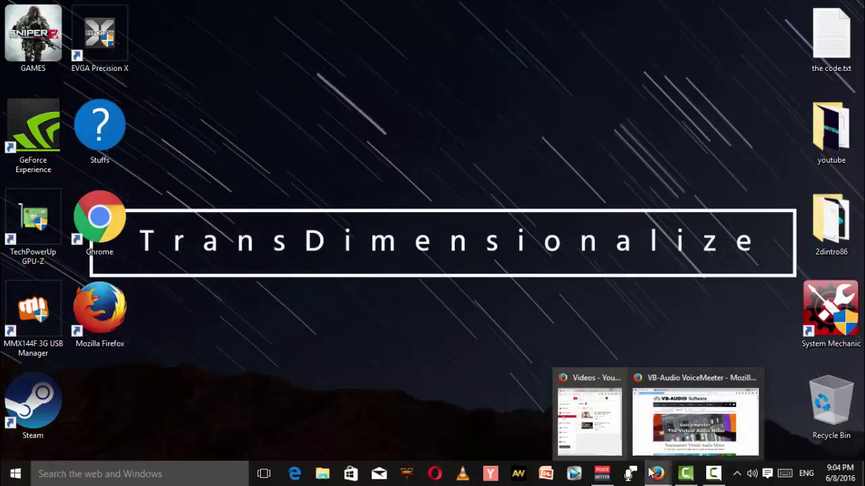
pyautogui.moveTo(687, 480)
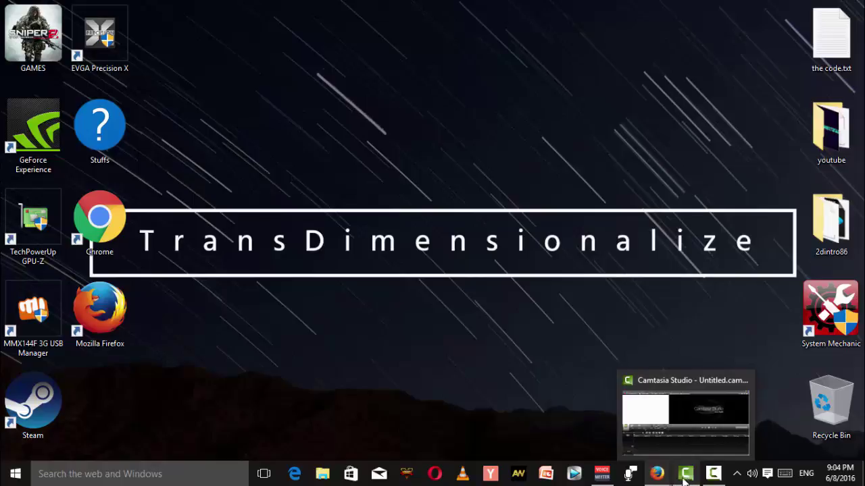
pyautogui.click(602, 474)
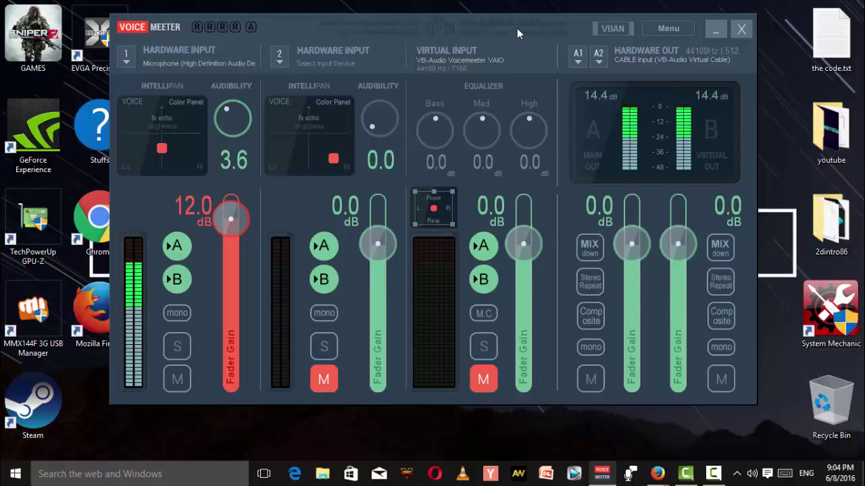
# - Drag the VoiceMeeter mixer window so it sits fully in view on the desktop
pyautogui.moveTo(525, 42); pyautogui.dragTo(552, 69)
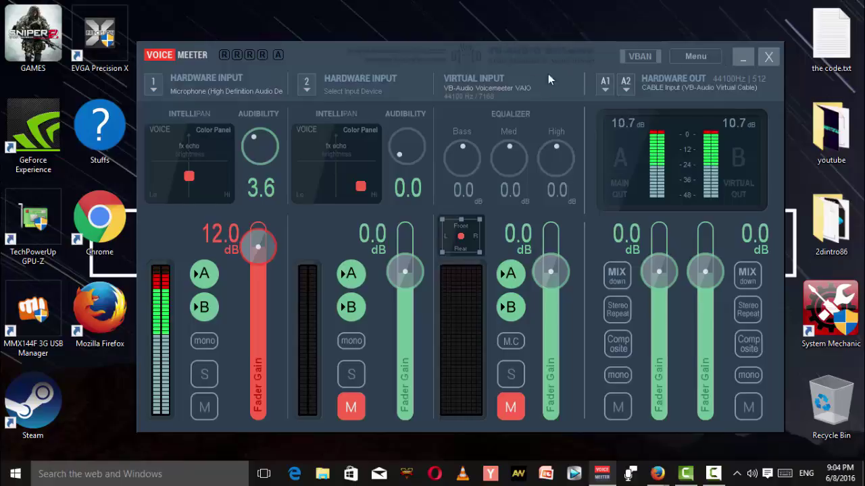
pyautogui.moveTo(548, 73); pyautogui.dragTo(514, 462)
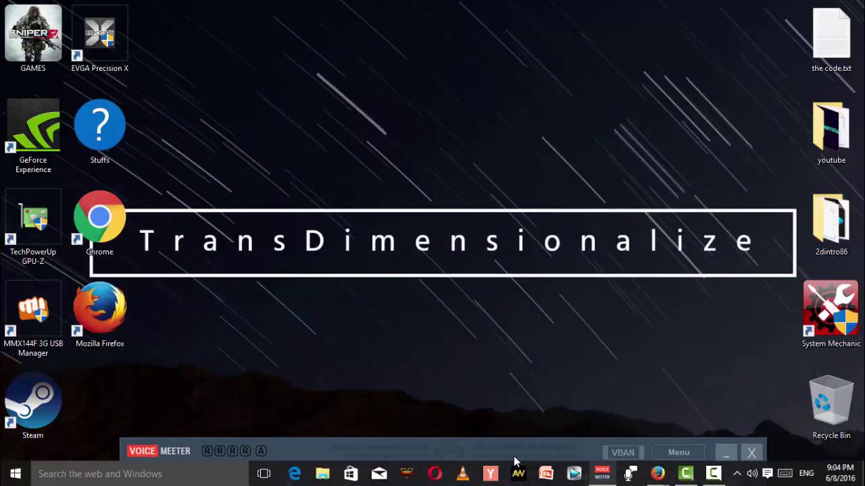
pyautogui.moveTo(515, 461); pyautogui.dragTo(540, 48)
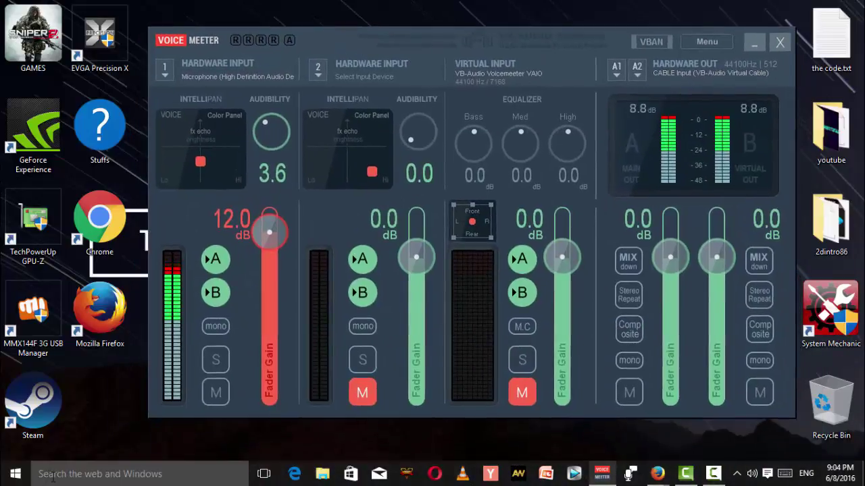
pyautogui.click(53, 477)
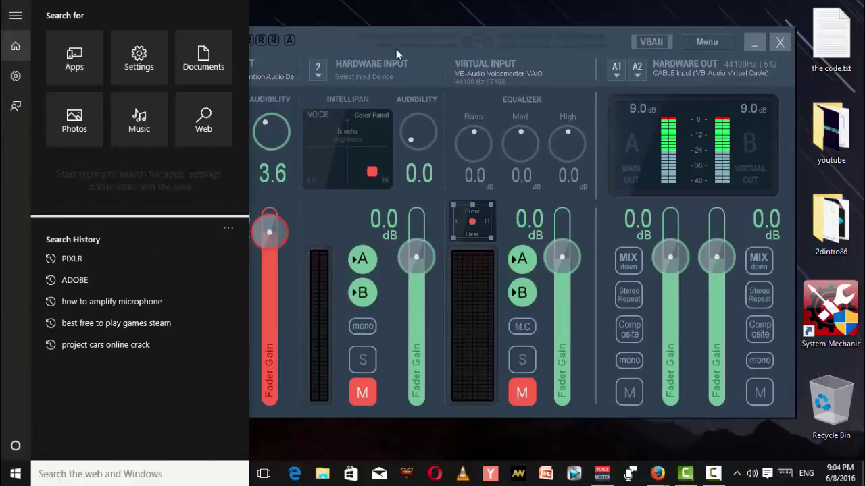
pyautogui.write('roc')
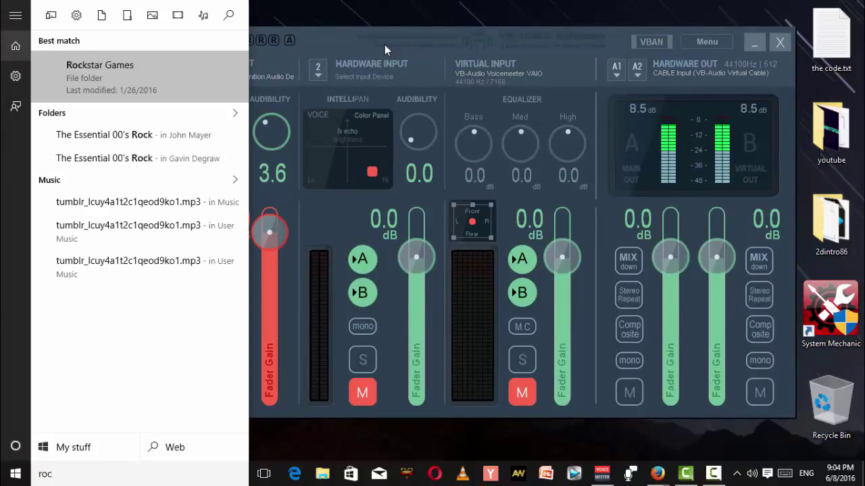
pyautogui.press('BackSpace')
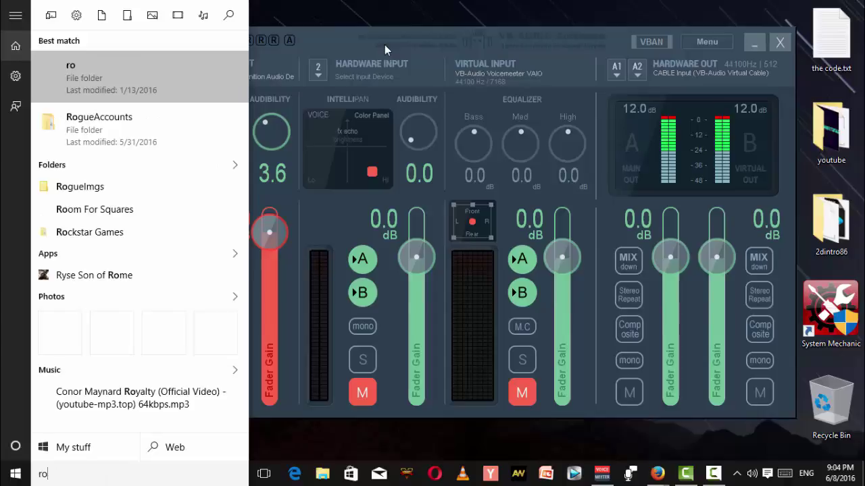
pyautogui.moveTo(385, 45); pyautogui.dragTo(469, 50)
pyautogui.click(80, 475)
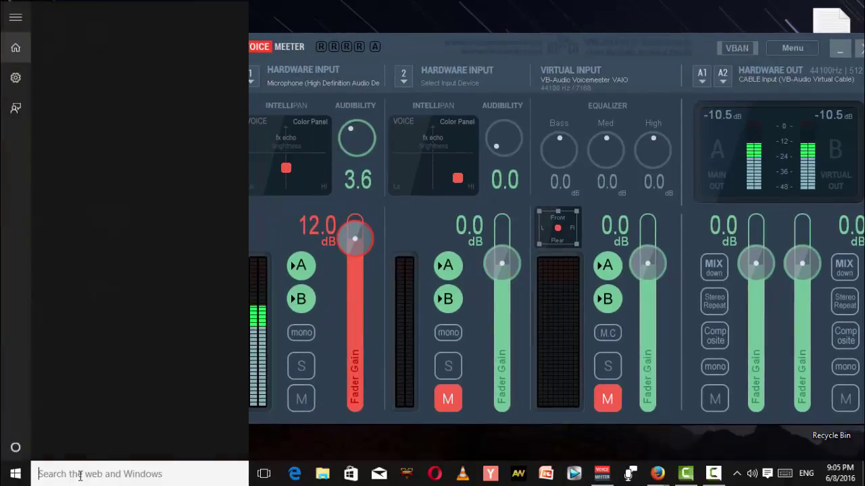
pyautogui.write('vo')
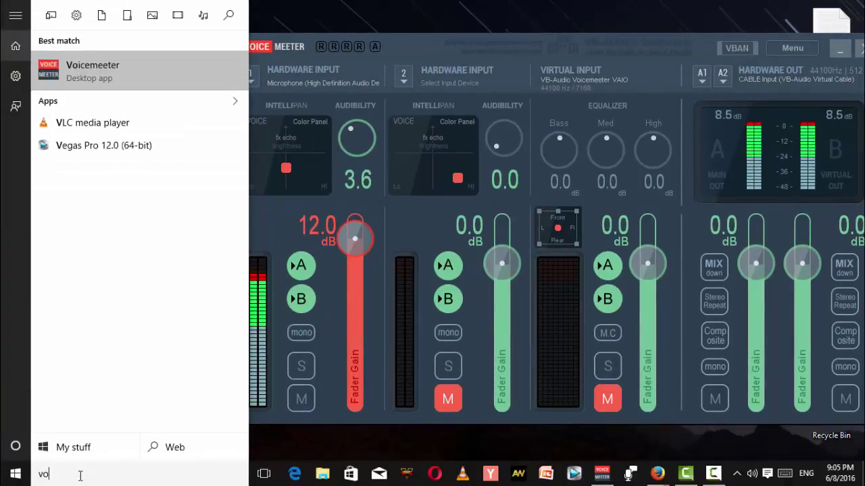
pyautogui.write('ice')
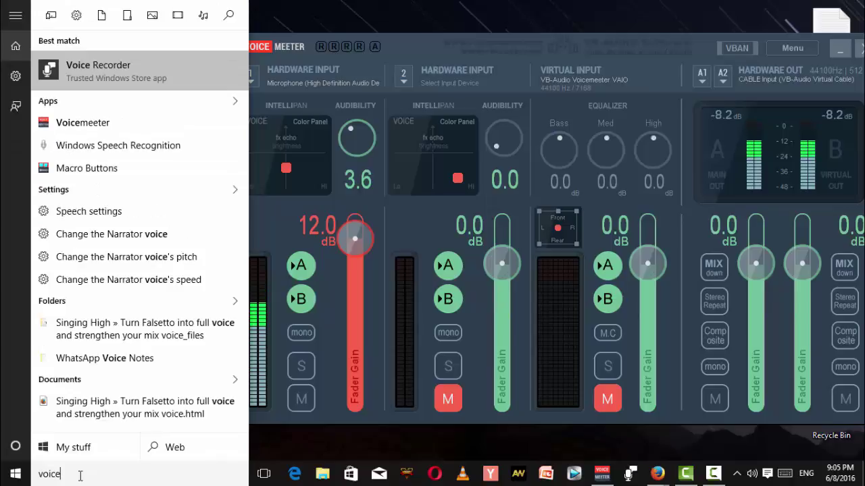
pyautogui.press('Down')
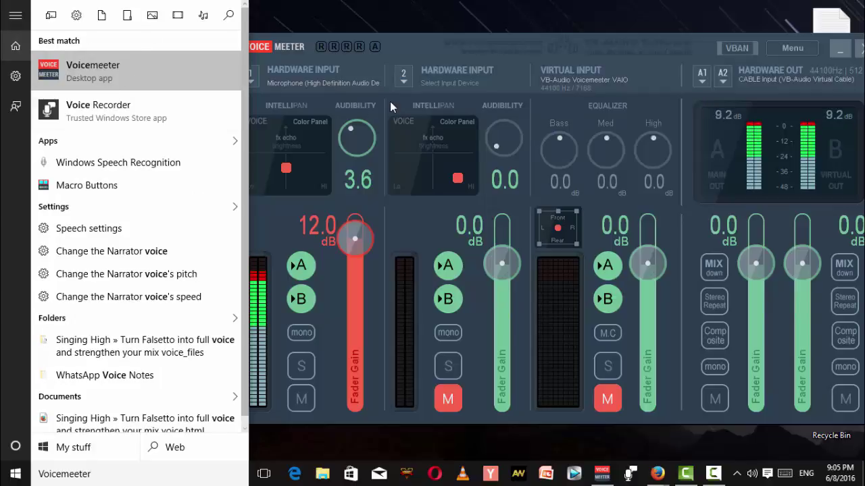
pyautogui.moveTo(420, 31); pyautogui.dragTo(296, 22)
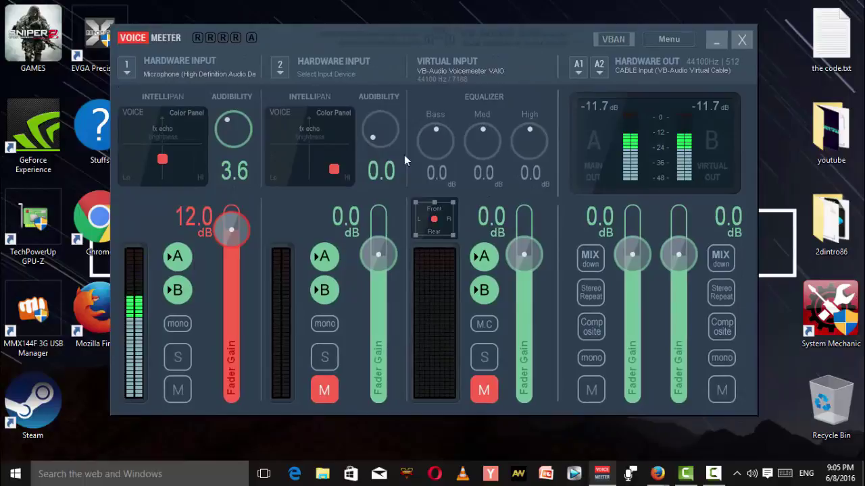
pyautogui.moveTo(424, 46)
pyautogui.mouseDown()
pyautogui.moveTo(430, 139)
pyautogui.moveTo(523, 33)
pyautogui.moveTo(430, 54)
pyautogui.moveTo(437, 53)
pyautogui.mouseUp()
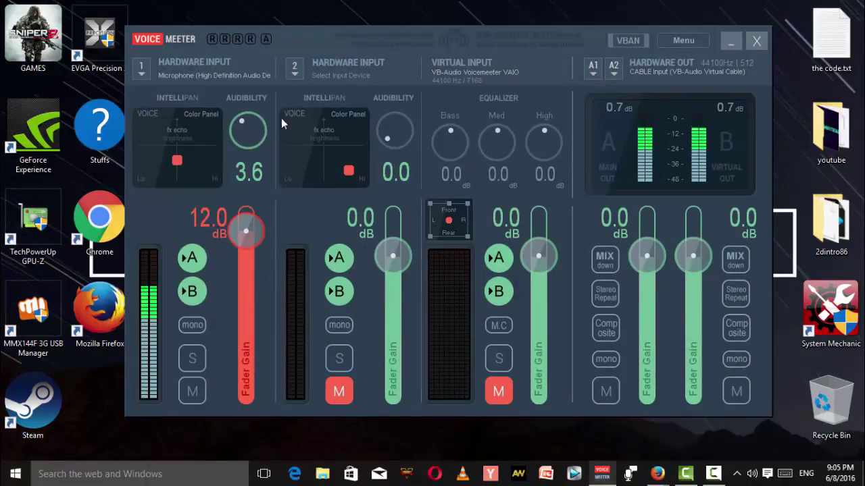
pyautogui.click(143, 76)
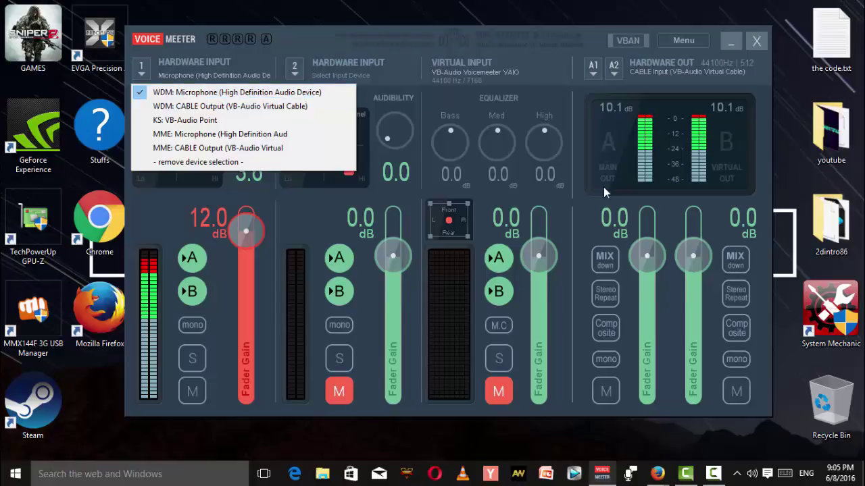
pyautogui.click(562, 101)
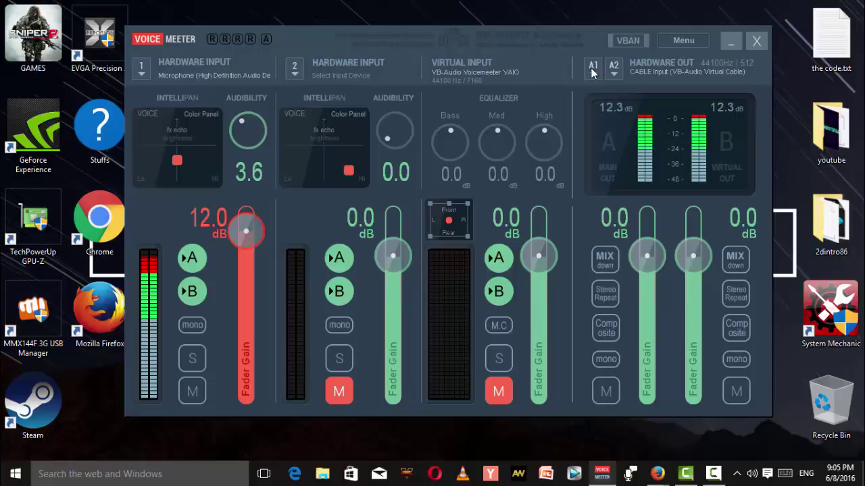
pyautogui.click(594, 75)
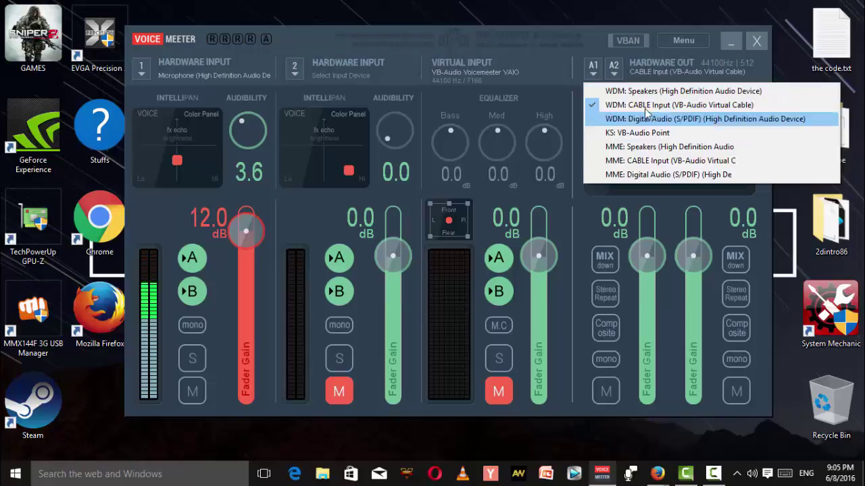
pyautogui.click(383, 38)
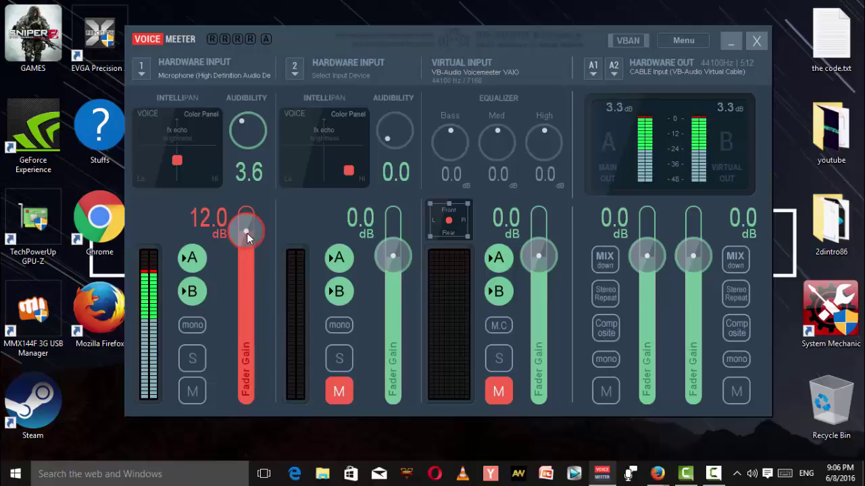
pyautogui.moveTo(248, 231)
pyautogui.mouseDown()
pyautogui.moveTo(253, 242)
pyautogui.moveTo(249, 214)
pyautogui.mouseUp()
pyautogui.click(733, 42)
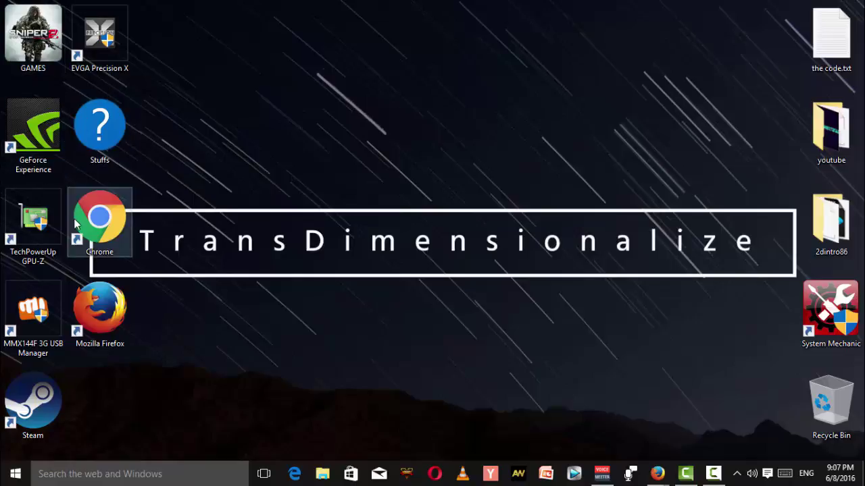
pyautogui.click(602, 475)
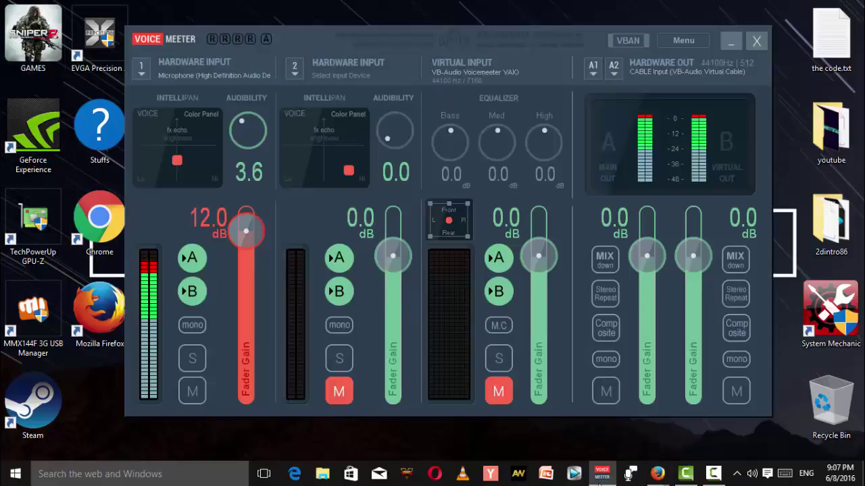
pyautogui.moveTo(605, 482)
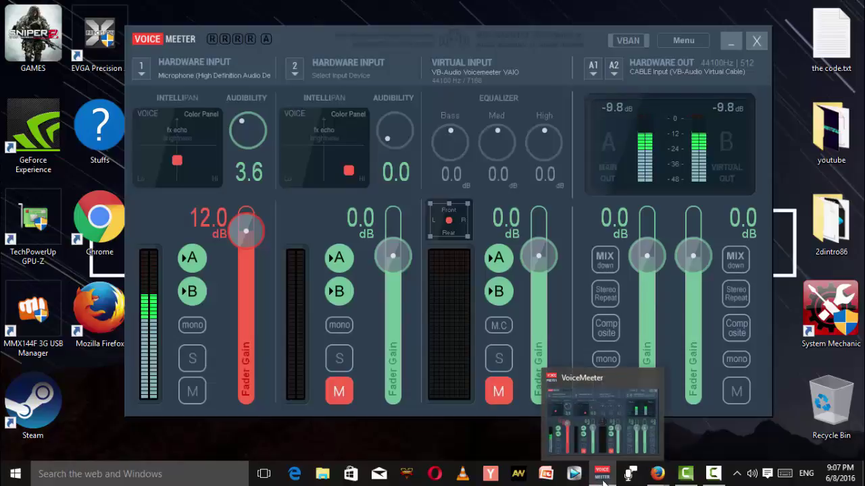